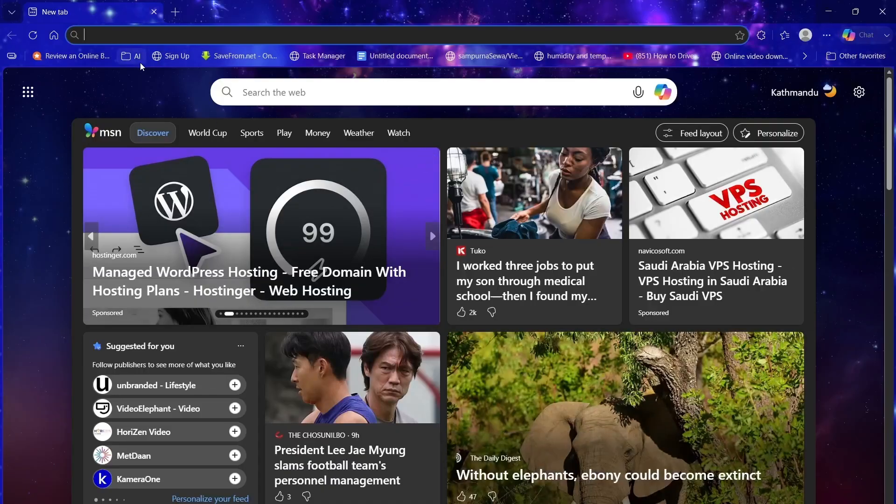
Step: Search Bing for 'download oracle 21c for windows'
type("dow")
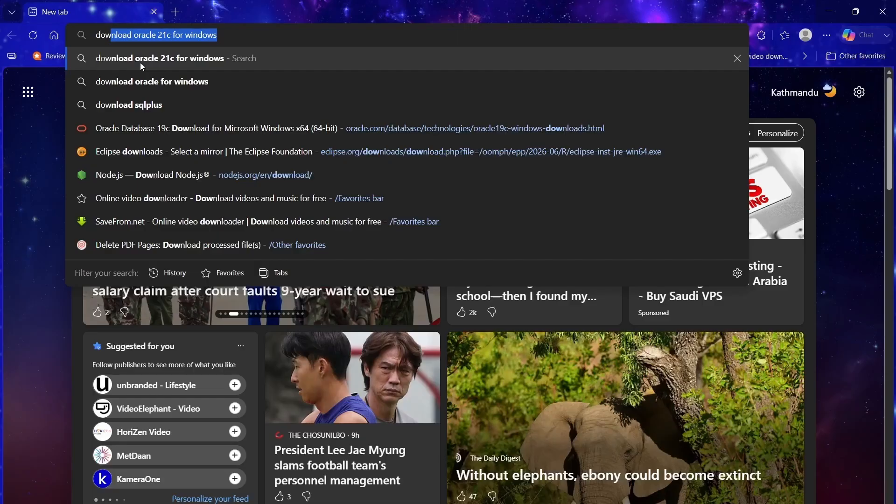
key("Right")
key("Return")
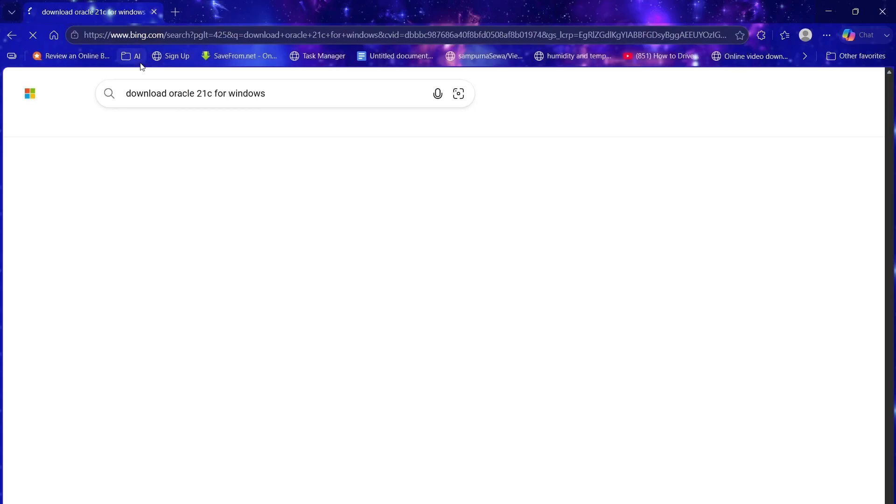
Step: Open Oracle's 21c Windows x64 download result in a new tab and switch to it
scroll(243, 257, "down", 2)
scroll(244, 257, "down", 1)
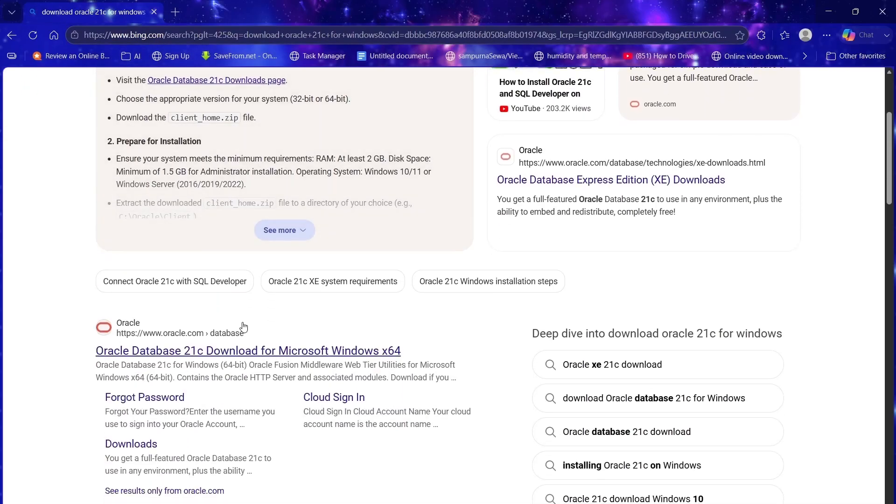
right_click(194, 351)
left_click(261, 134)
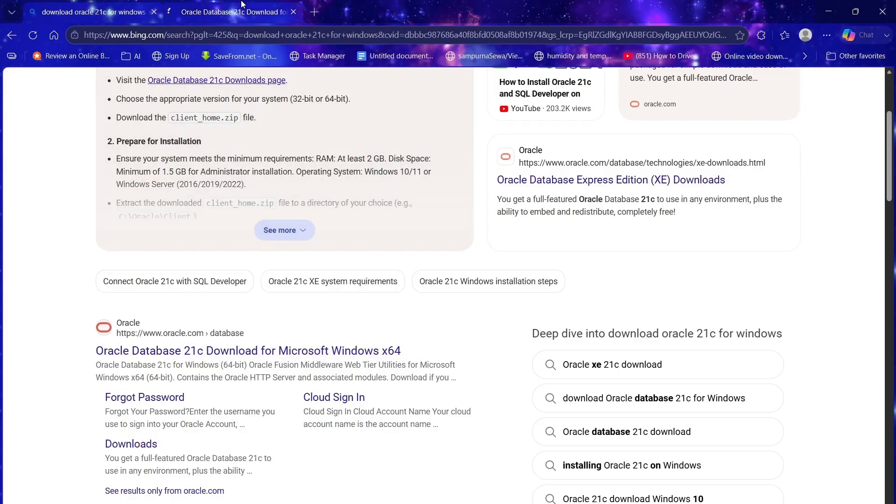
left_click(241, 11)
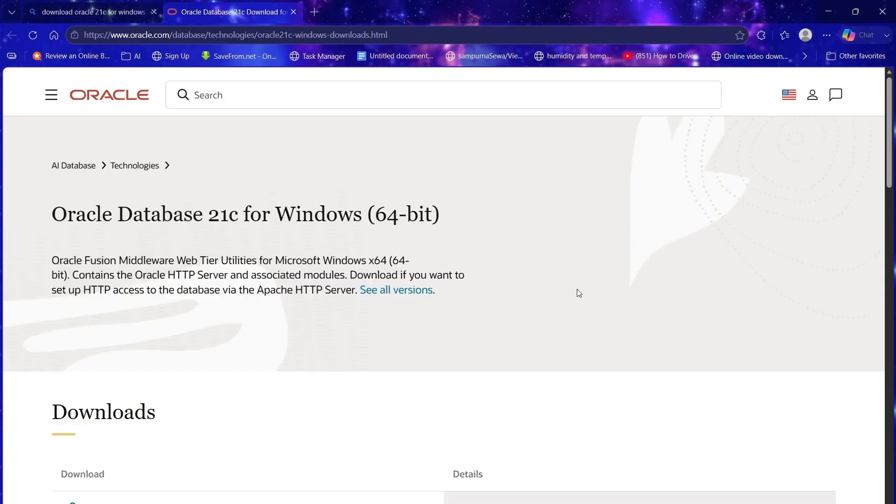
scroll(295, 278, "down", 1)
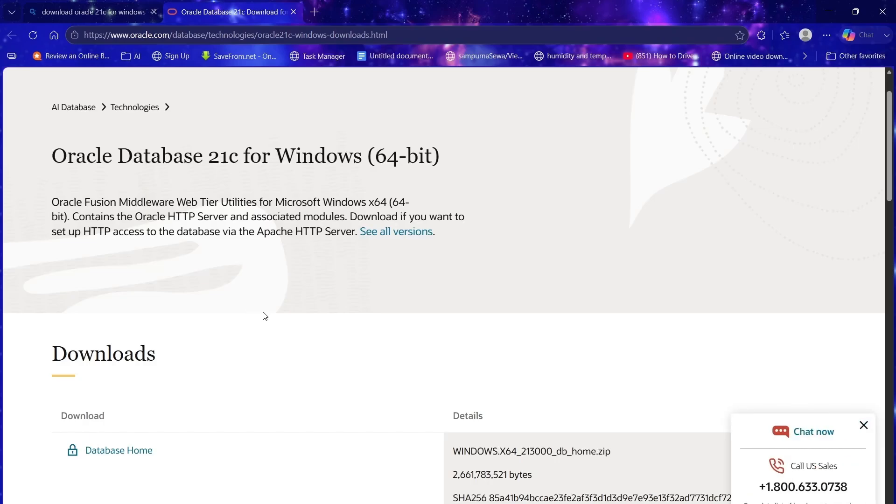
scroll(410, 270, "up", 1)
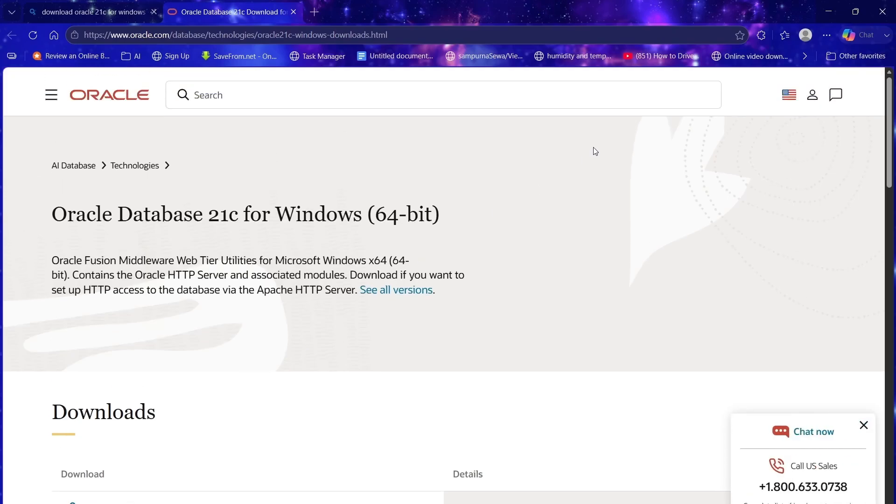
left_click(812, 97)
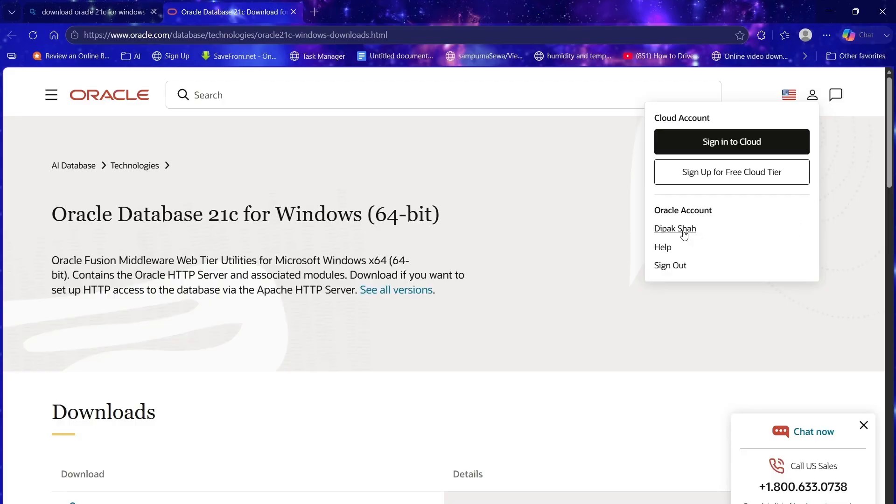
left_click_drag(725, 210, 652, 211)
left_click(531, 216)
scroll(521, 248, "down", 1)
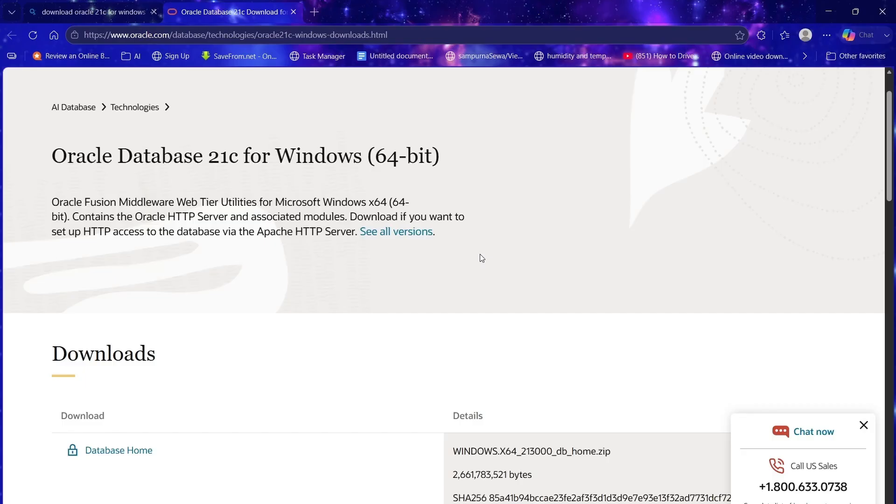
scroll(471, 261, "down", 2)
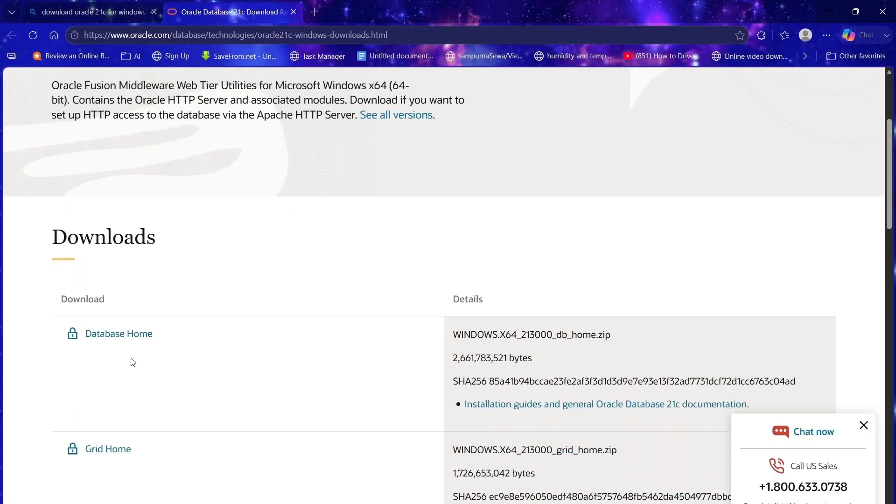
Step: Accept the Oracle license and save WINDOWS.X64_213000_db_home.zip, the 21c Database Home for Windows
left_click(113, 336)
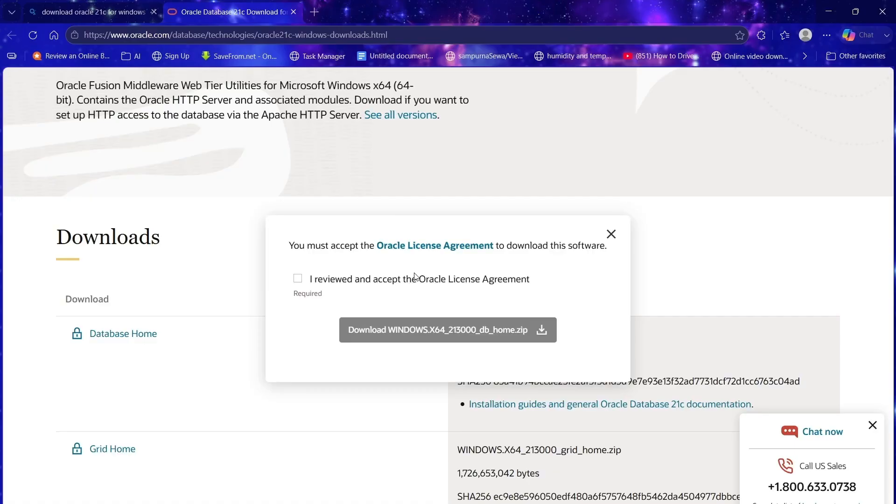
left_click(301, 280)
left_click(432, 330)
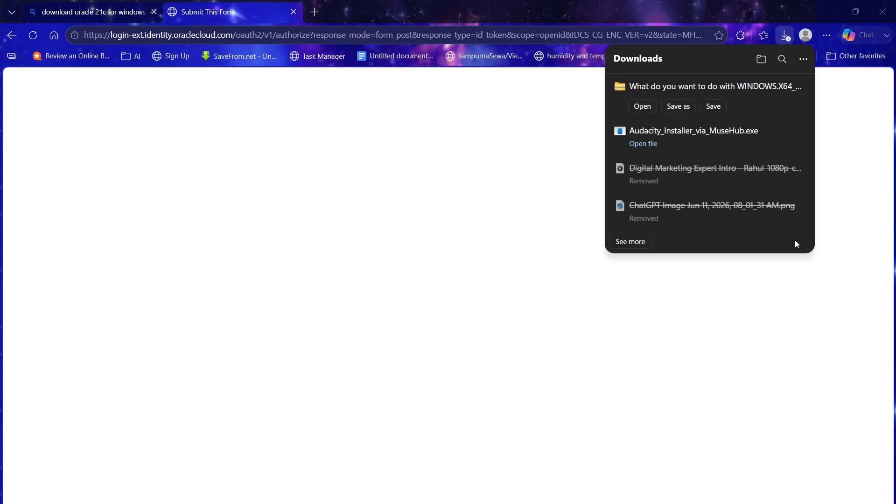
left_click(640, 113)
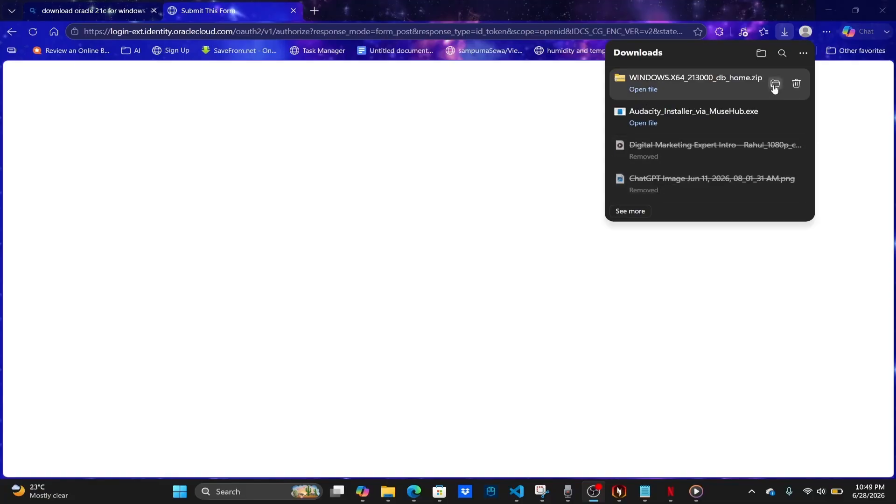
Step: Extract WINDOWS.X64_213000_db_home.zip from the downloads folder into Documents
left_click(774, 86)
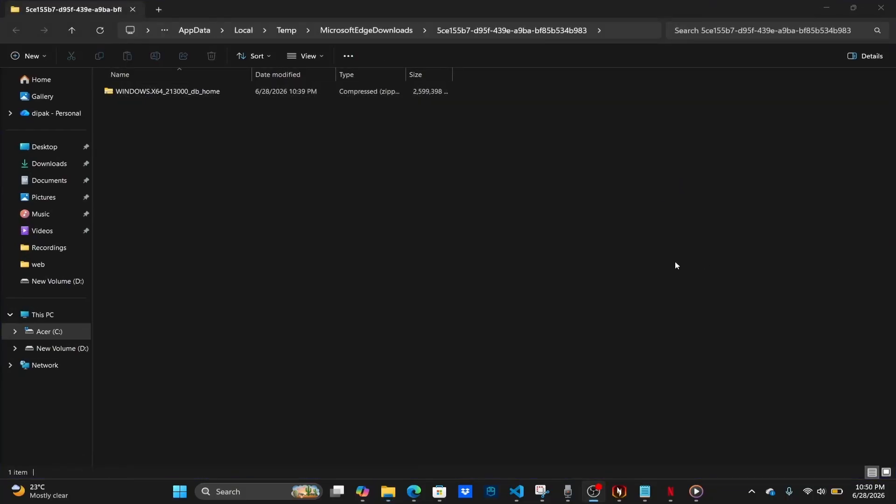
left_click(219, 93)
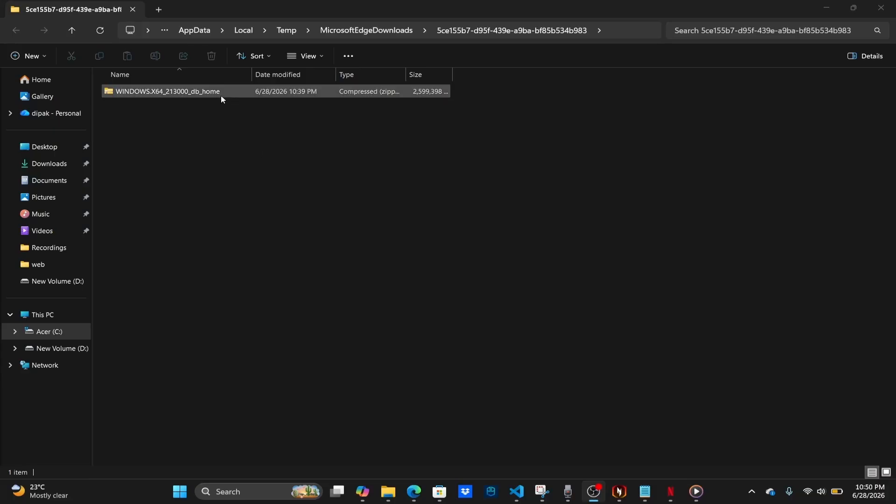
right_click(194, 92)
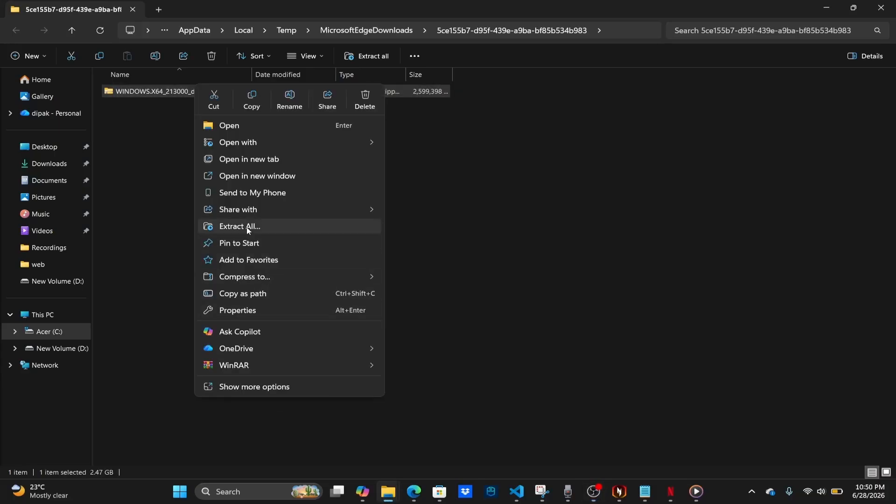
left_click(248, 226)
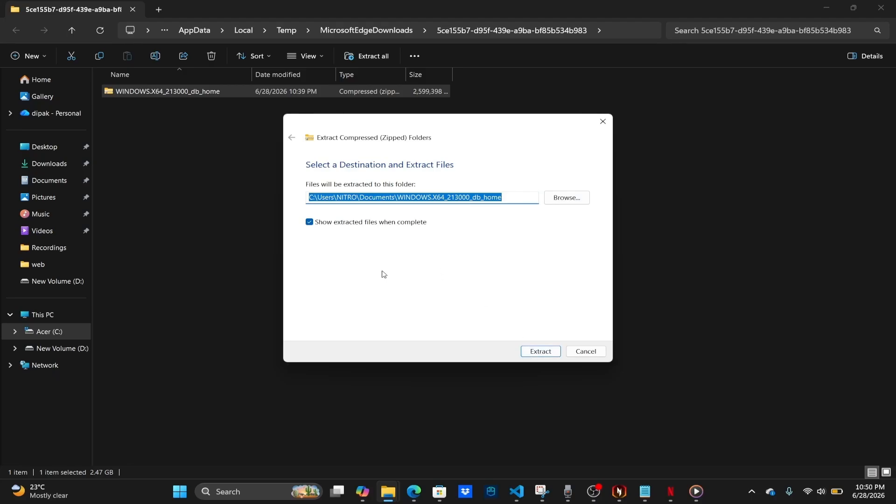
left_click(541, 354)
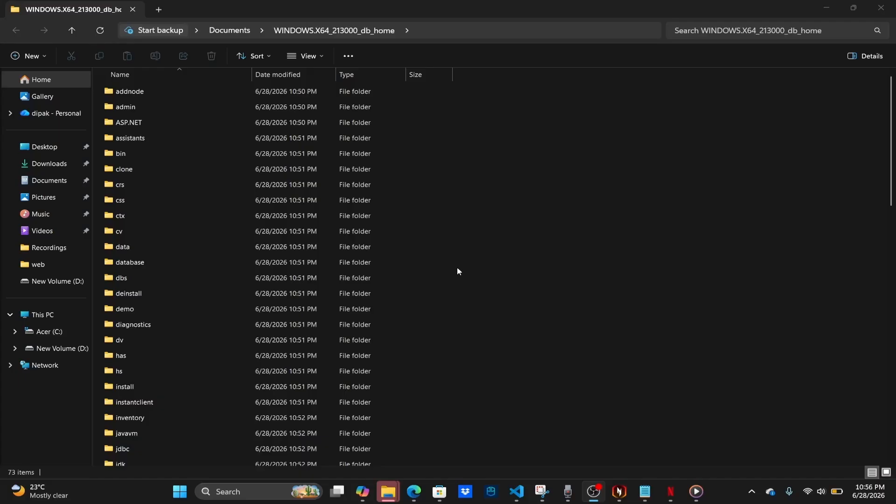
Step: Run setup.exe from the extracted WINDOWS.X64_213000_db_home folder
scroll(405, 234, "down", 9)
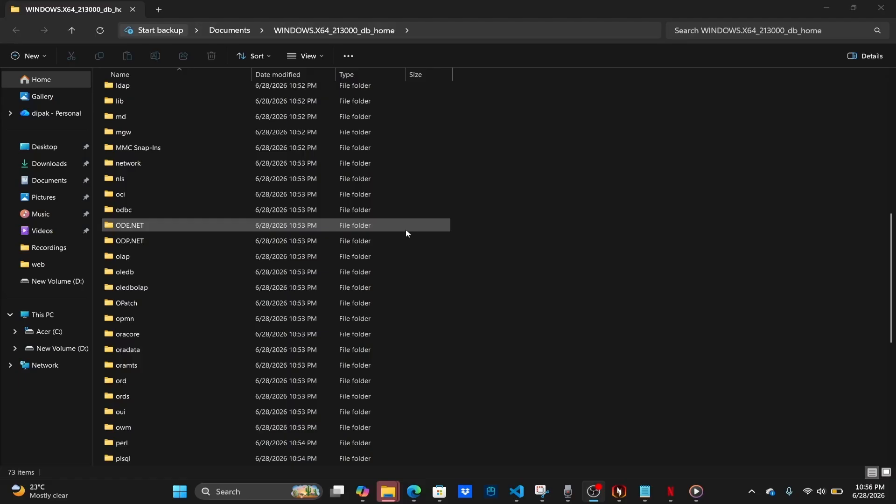
scroll(407, 233, "down", 7)
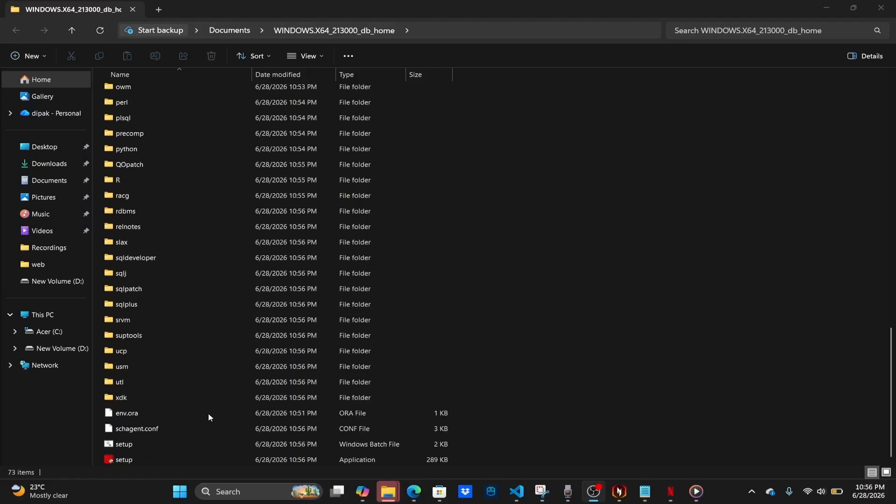
double_click(149, 459)
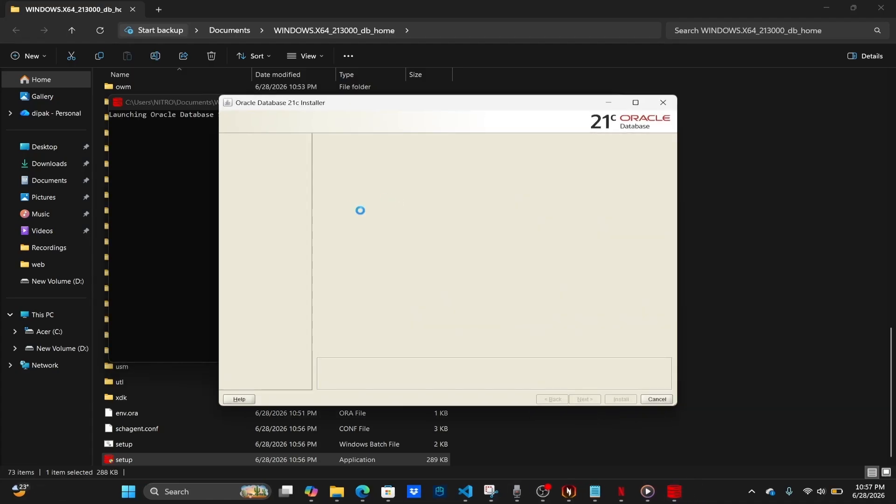
Step: Reposition the installer window up and left while Step 1, Select Configuration Option, loads
left_click_drag(512, 105, 529, 86)
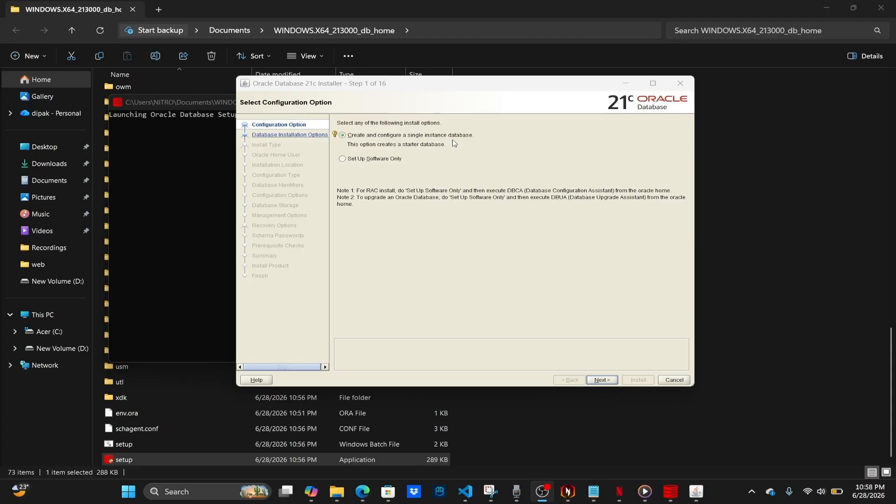
Step: Keep single instance database creation and Desktop class to reach the Oracle home user step
left_click(602, 381)
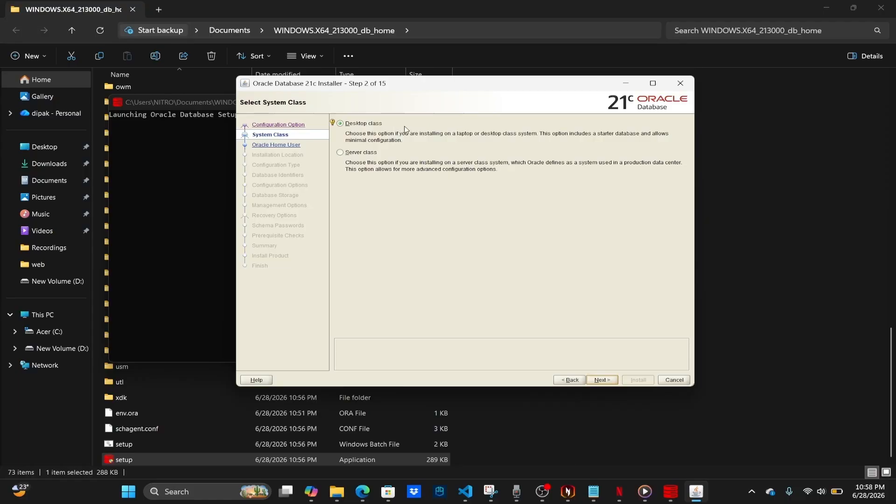
left_click(601, 380)
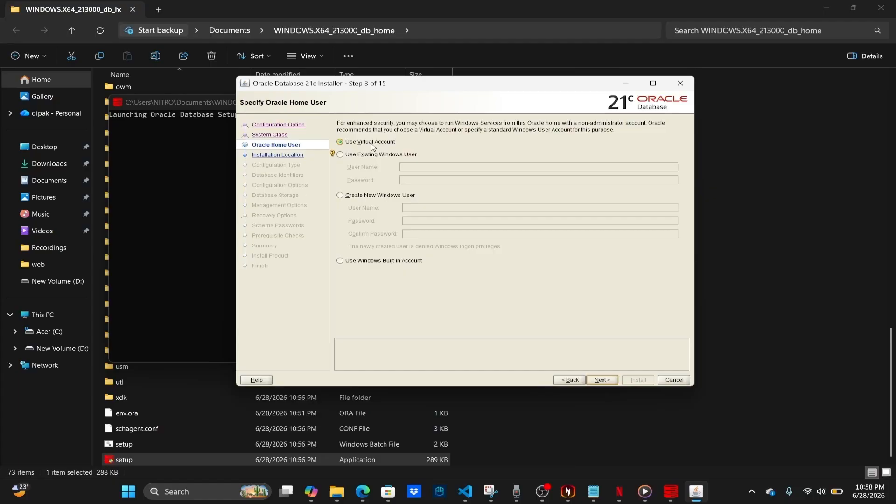
key("alt+Tab")
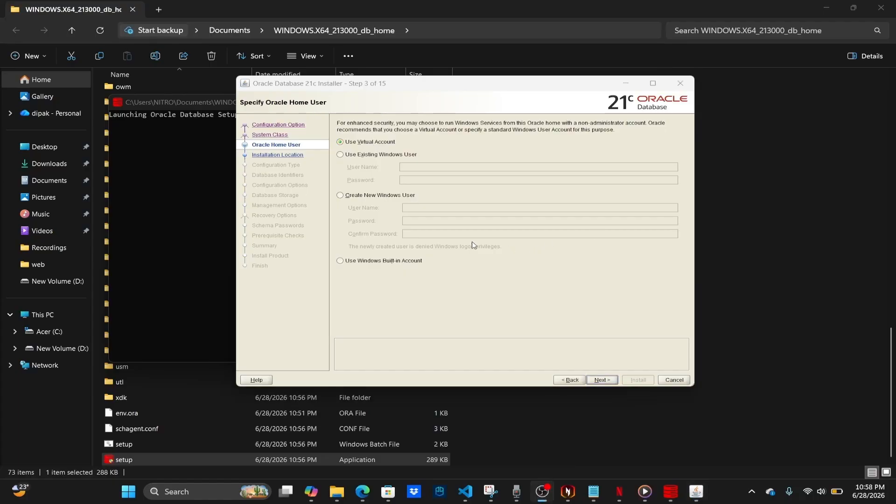
Step: Create a new Windows user as Oracle home user, entering its name and confirming the password
left_click(340, 196)
left_click(464, 208)
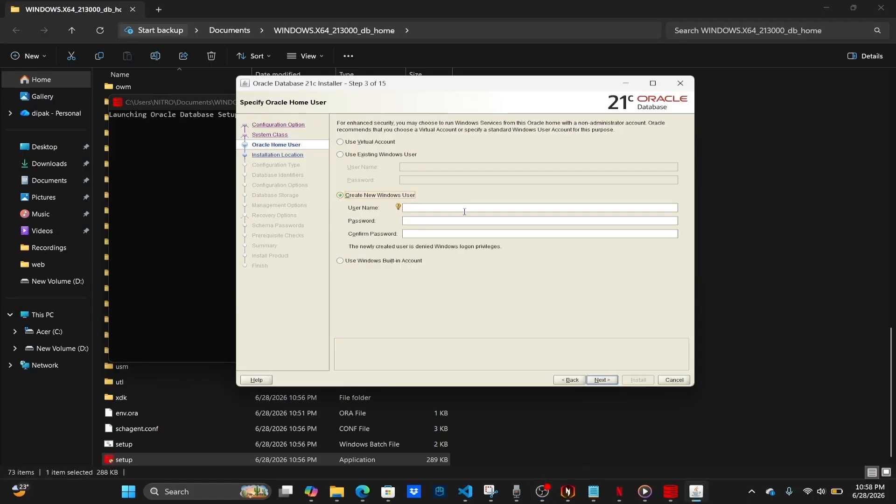
left_click(432, 208)
key("Tab")
type("ora")
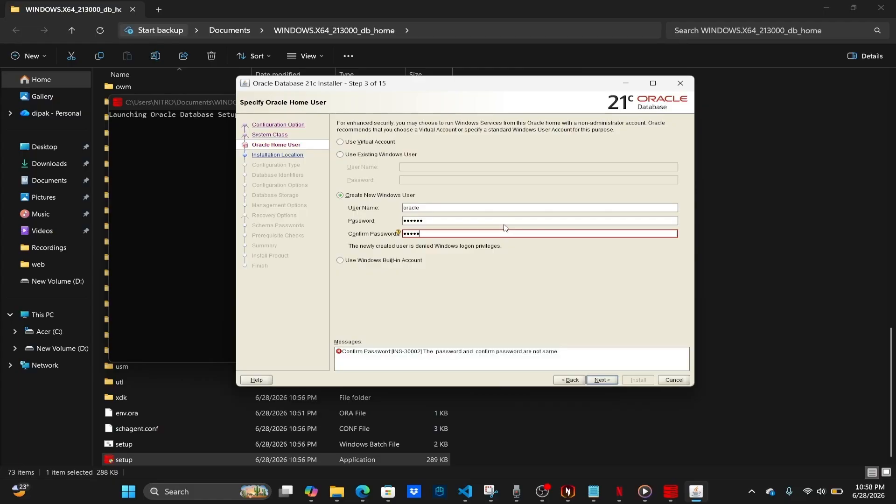
key("BackSpace")
type("acle")
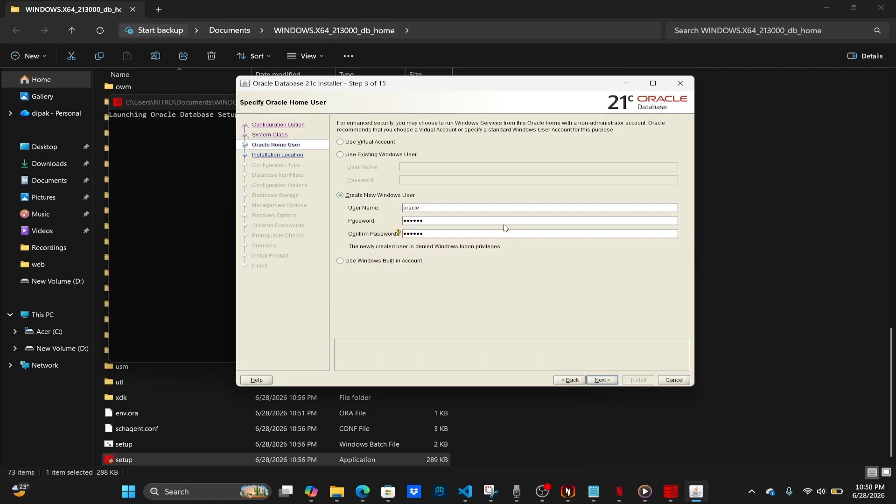
Step: Continue to Typical Install Configuration and set the Oracle base folder to C:\oracle21c
left_click(600, 381)
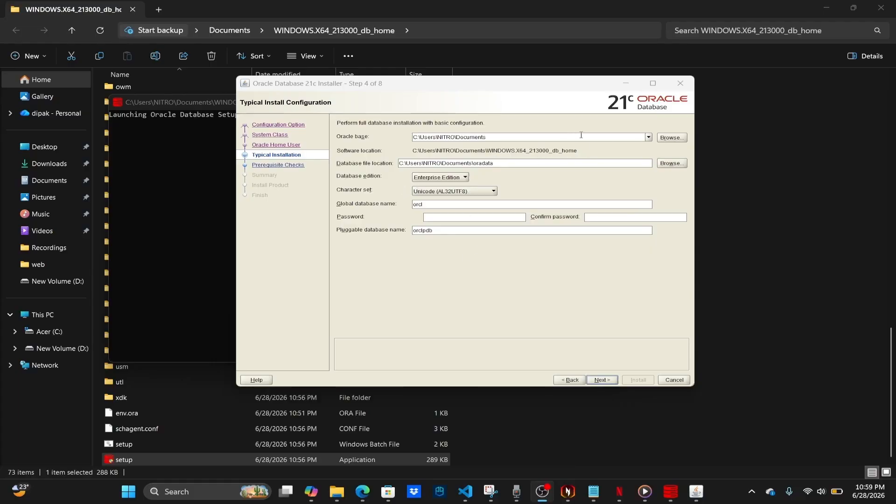
left_click(675, 140)
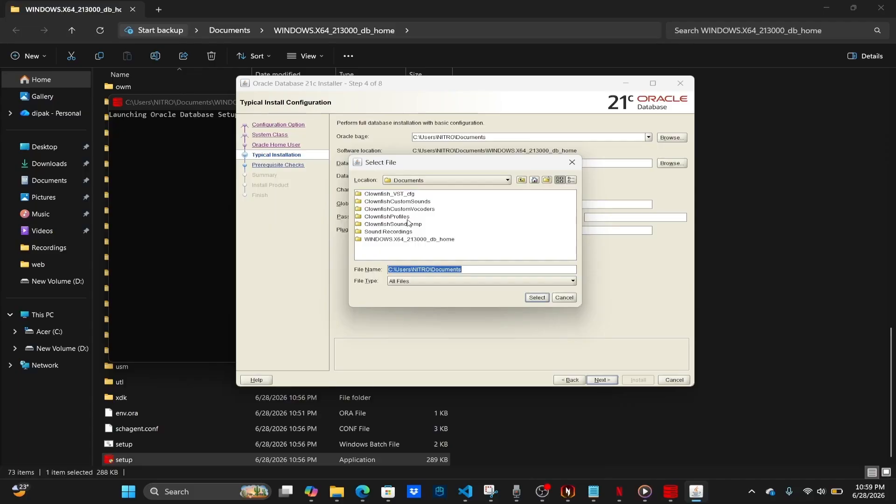
left_click(490, 269)
left_click_drag(395, 269, 456, 279)
left_click(469, 268)
double_click(438, 272)
left_click(396, 269)
type("oracle21c")
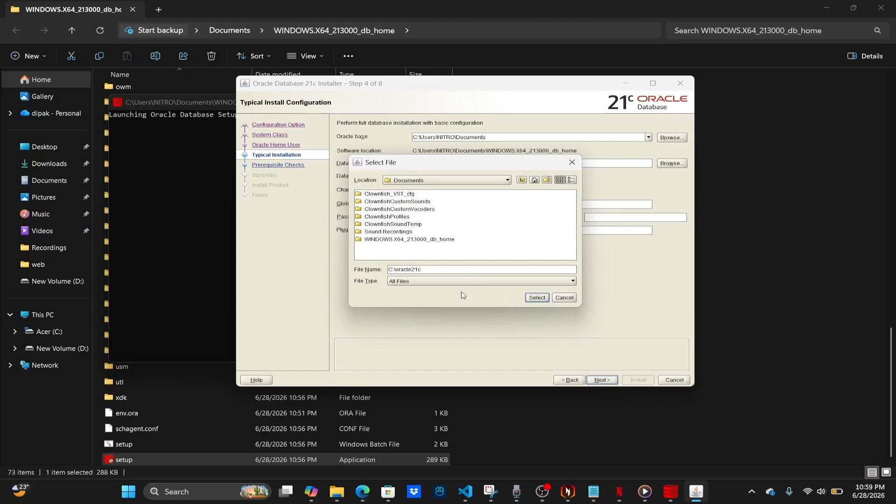
left_click(536, 299)
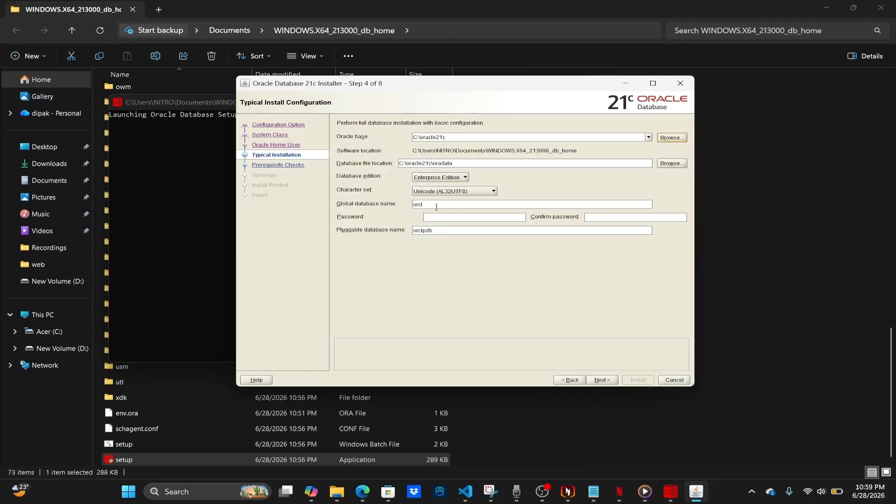
Step: Keep global database name orcl and enter and confirm the database admin password
left_click(408, 205)
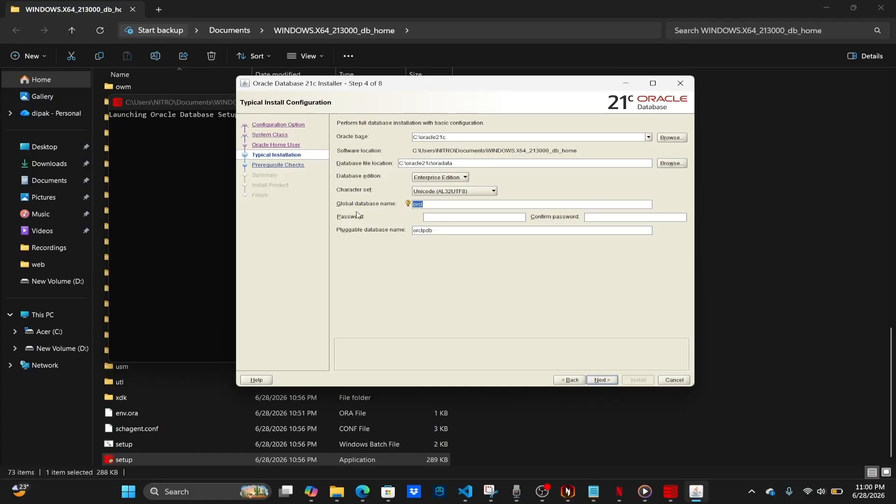
left_click(482, 218)
type("123456")
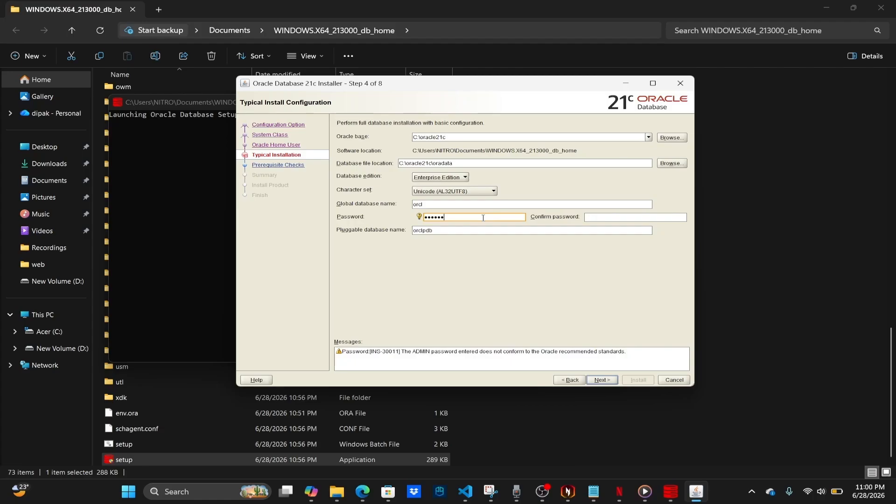
key("Tab")
type("123456")
Step: Proceed past the password warning, then return to Typical Installation to replace the admin password
left_click(602, 380)
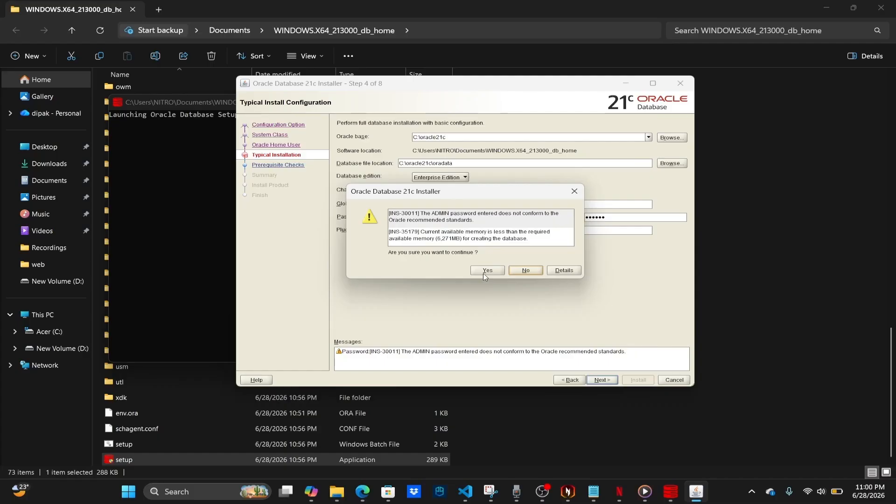
left_click(485, 270)
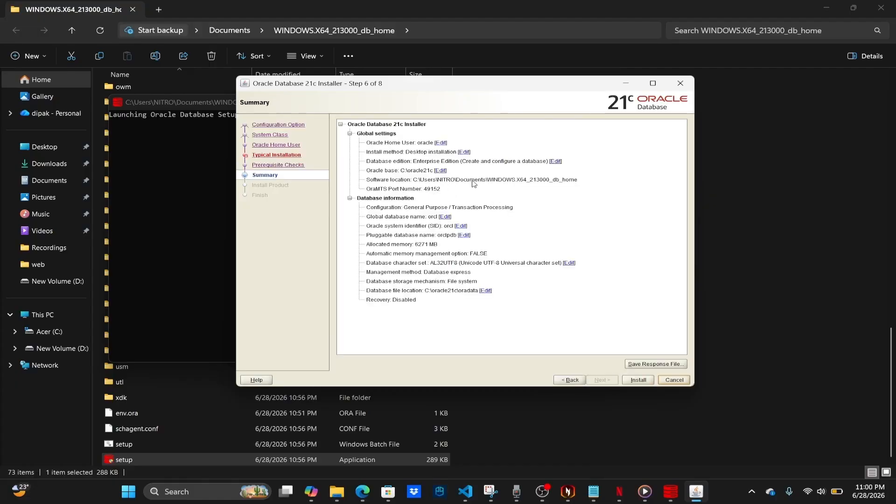
left_click(274, 157)
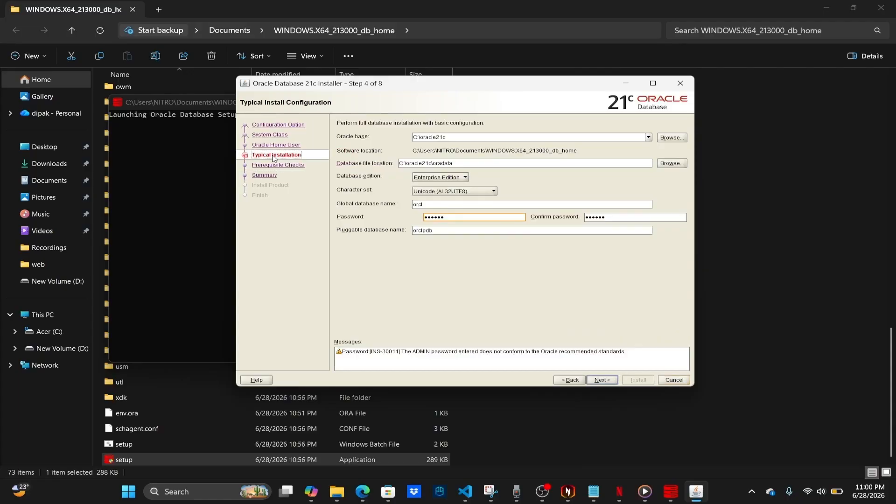
left_click(459, 216)
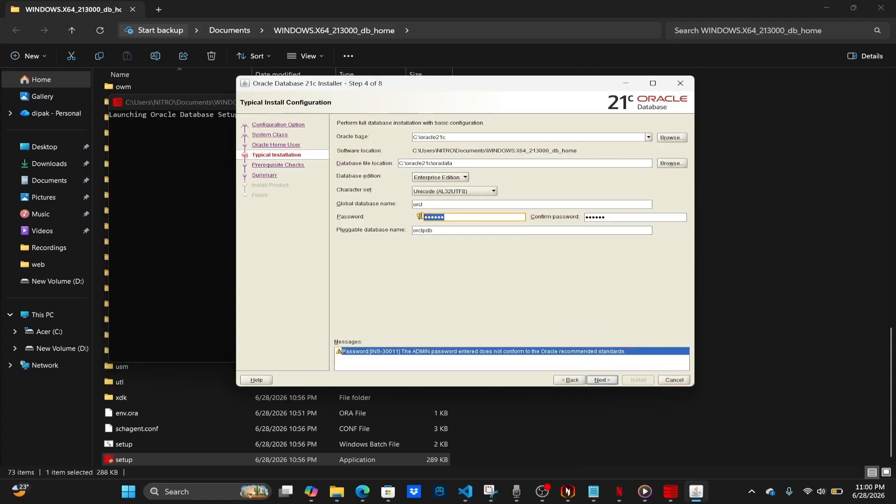
mouse_move(420, 218)
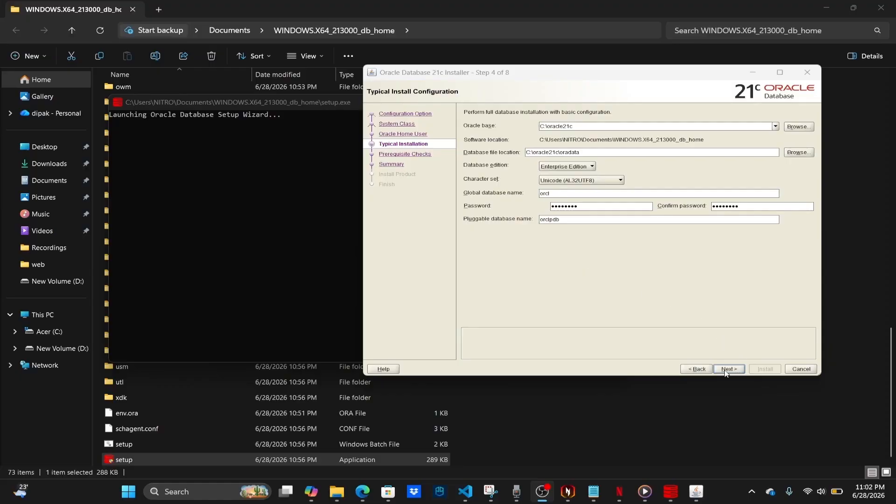
Step: Continue with the revised password and accept the INS-35179 low-memory warning to reach the Summary
left_click(728, 369)
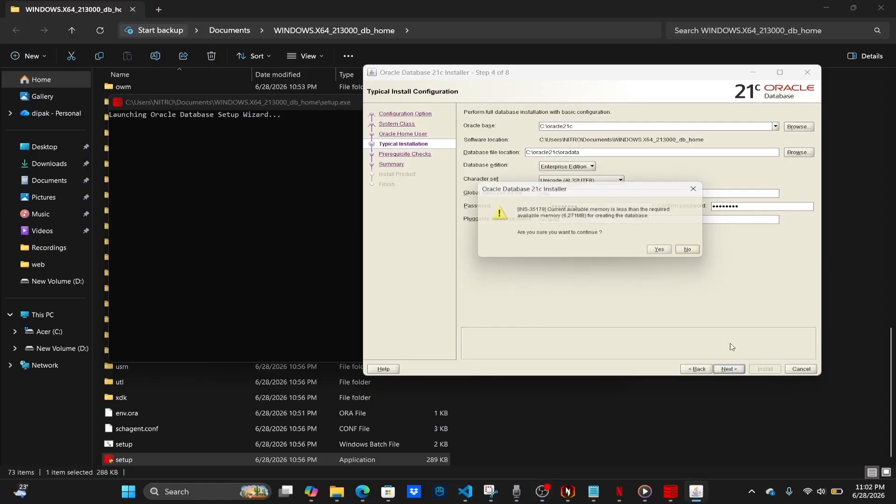
left_click(664, 253)
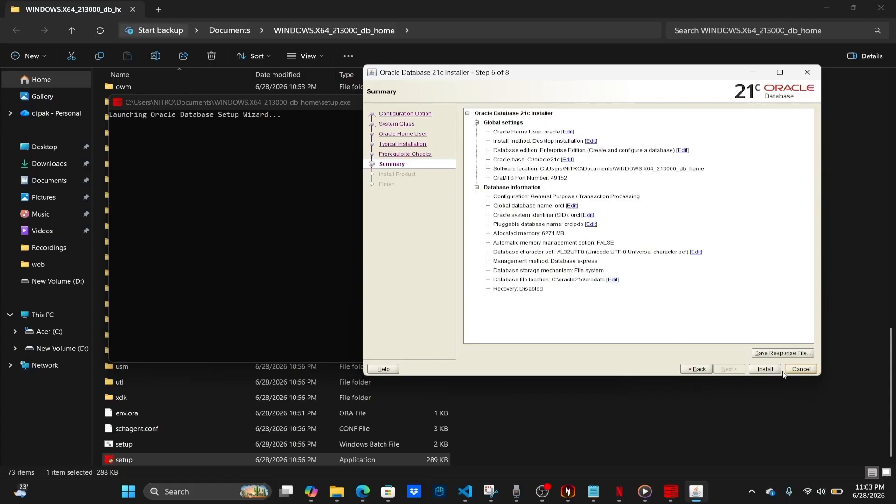
Step: Start the database installation and move the installer window up and left while it runs
left_click(768, 369)
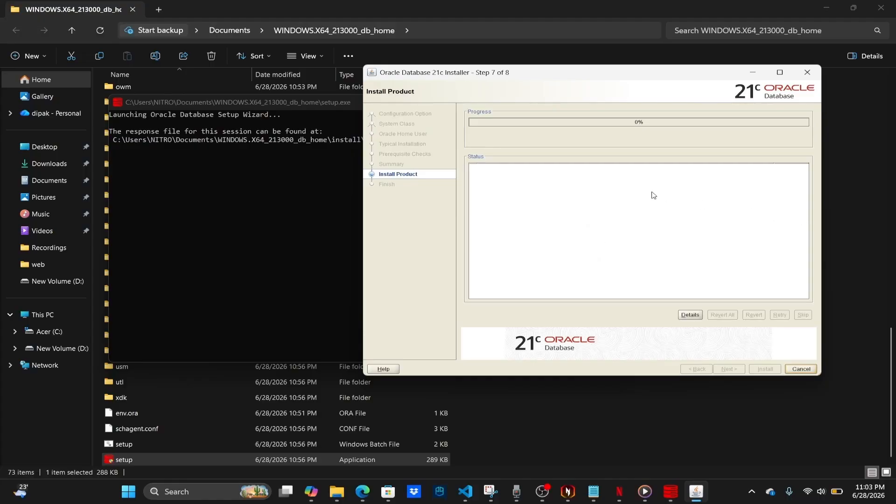
left_click_drag(611, 74, 604, 90)
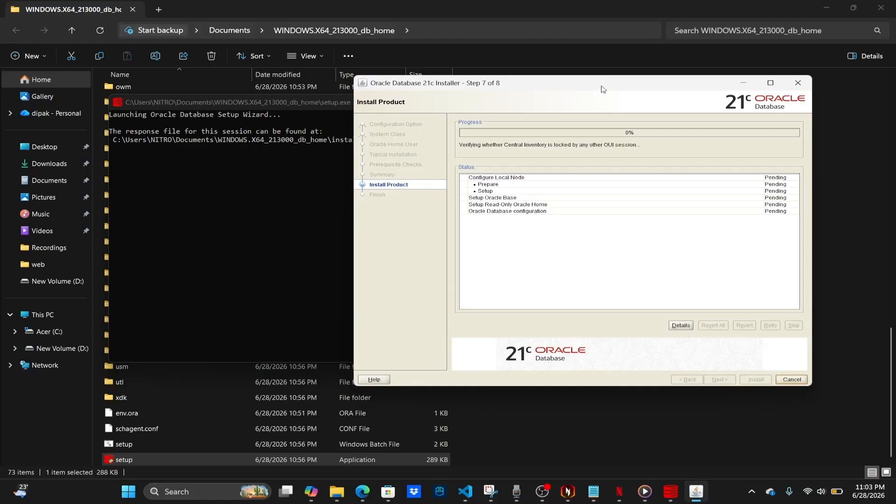
left_click_drag(583, 88, 562, 72)
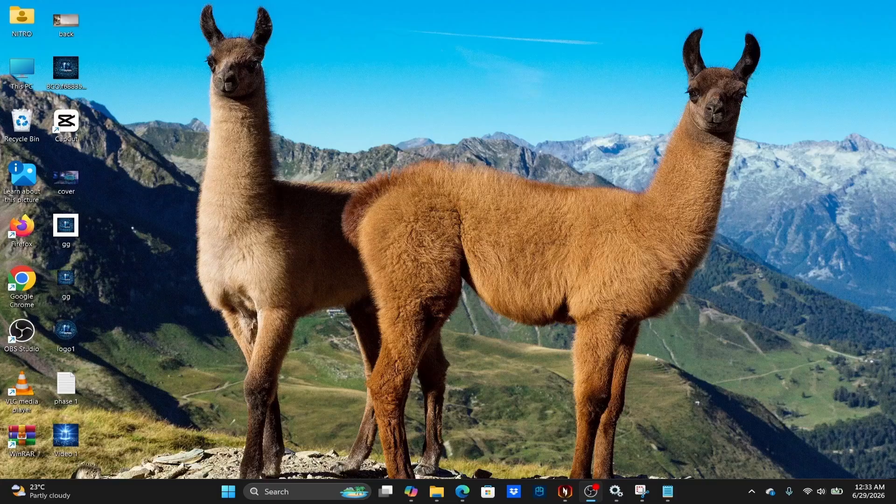
Step: From a desktop PowerShell terminal, run 'sqlplus / as sysdba' and highlight the 21.3.0.0.0 version
right_click(306, 84)
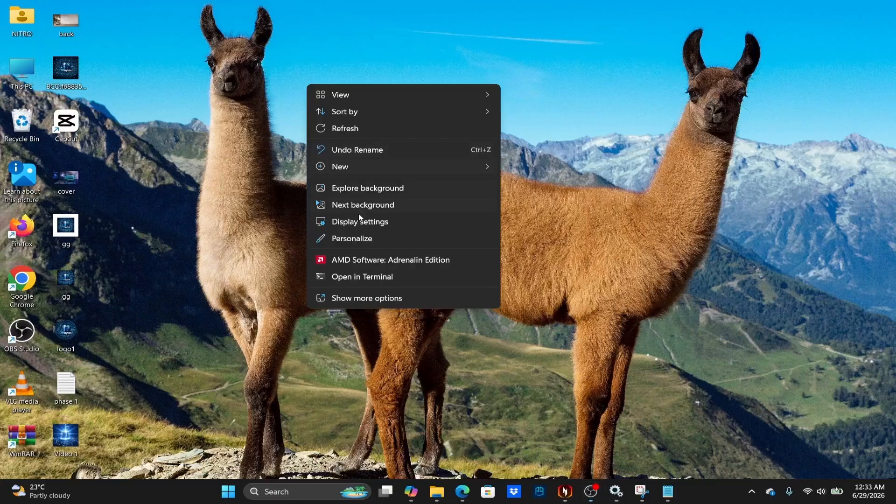
left_click(360, 278)
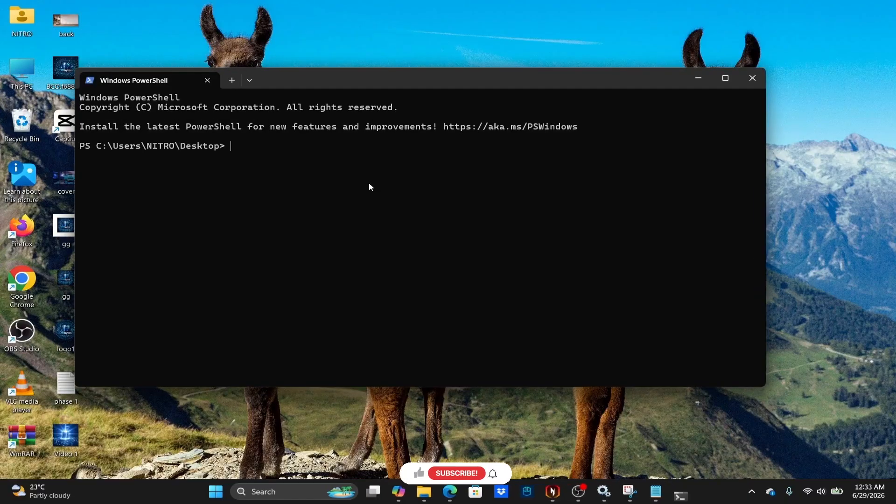
type("s")
type("ym")
key("BackSpace")
key("BackSpace")
key("BackSpace")
type("sqlplus /")
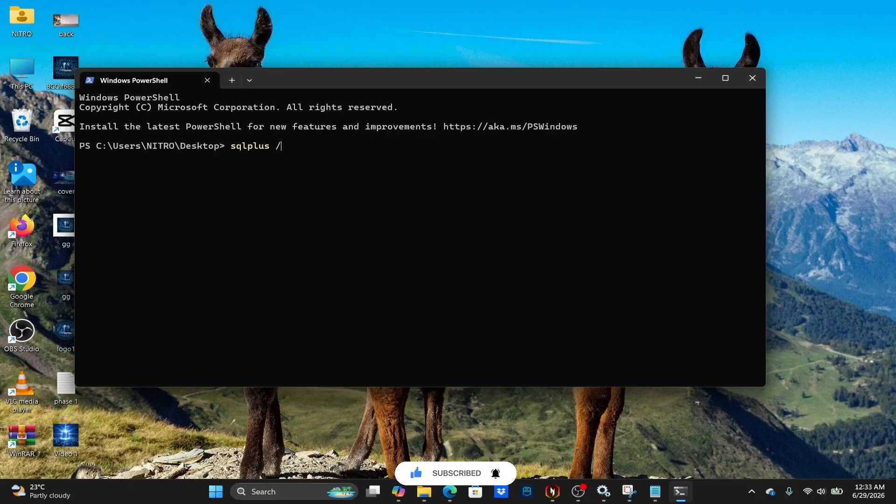
type(" as sysdba")
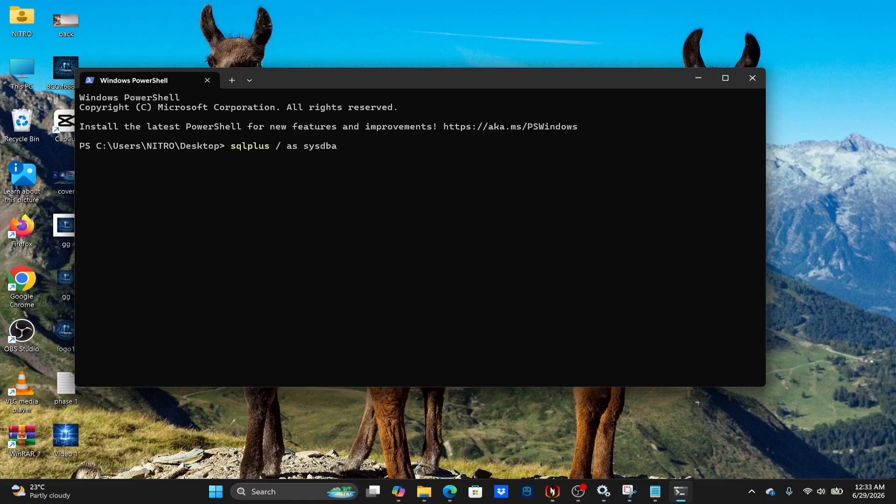
key("Return")
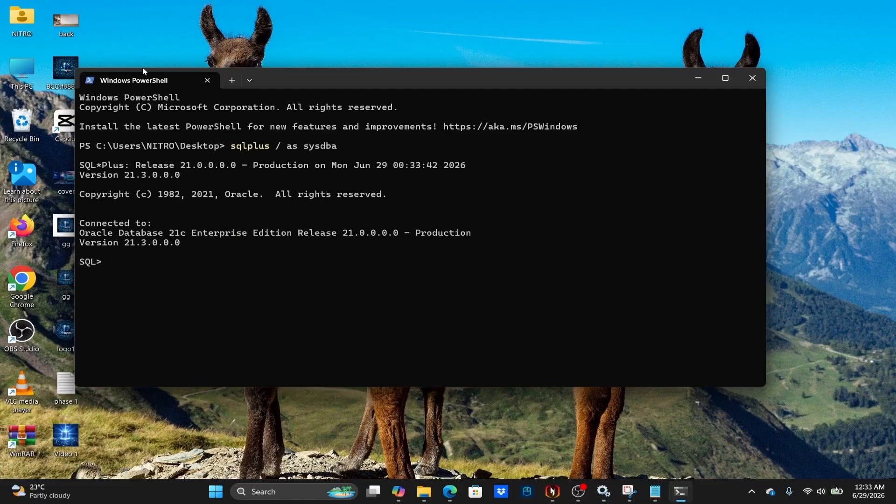
left_click_drag(79, 176, 185, 178)
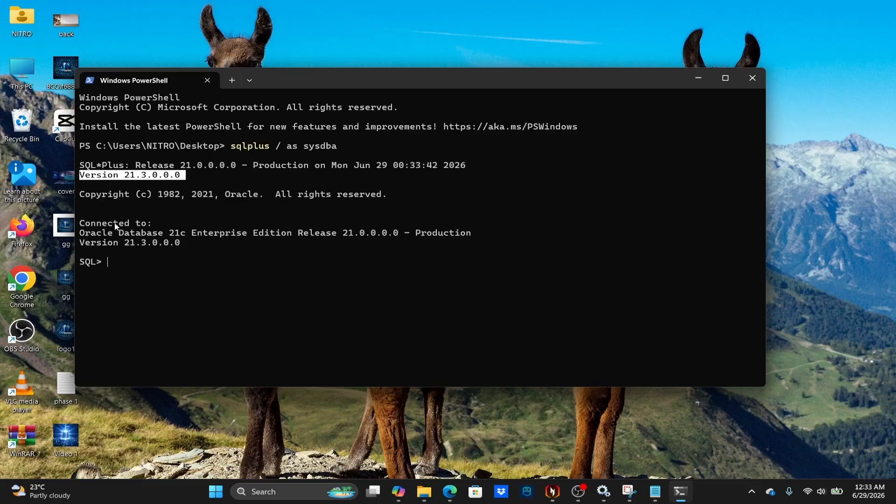